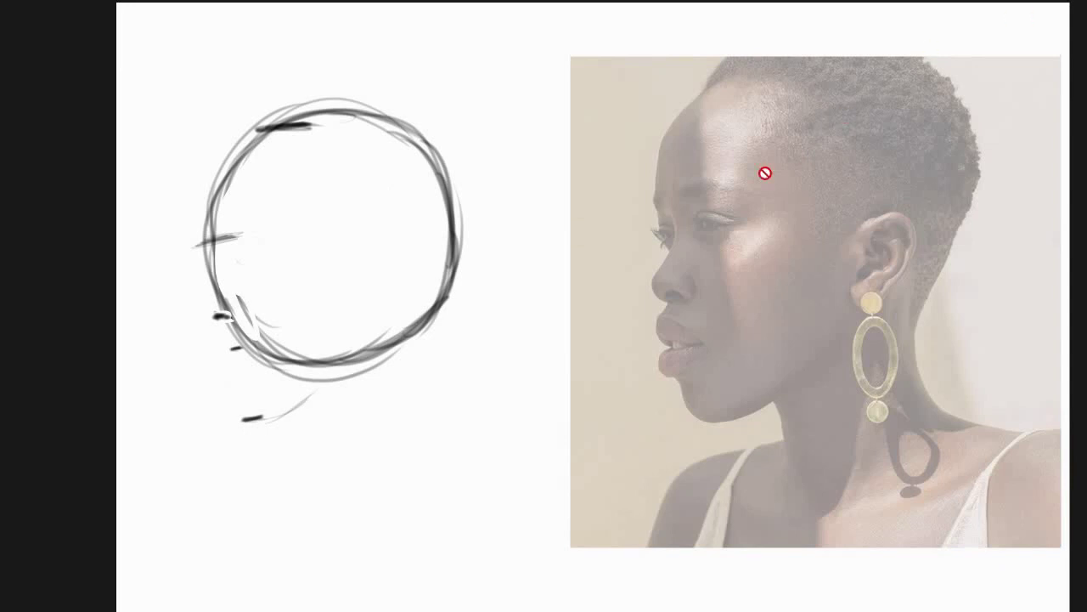
Outline the side plane of the head in yellow over the dimmed reference photo and mark guidelines at the brow and ear
mouse_move(867, 83)
mouse_down()
mouse_move(735, 225)
mouse_move(761, 247)
mouse_move(922, 270)
mouse_up()
drag(752, 144, 947, 126)
drag(812, 103, 748, 217)
drag(769, 127, 750, 263)
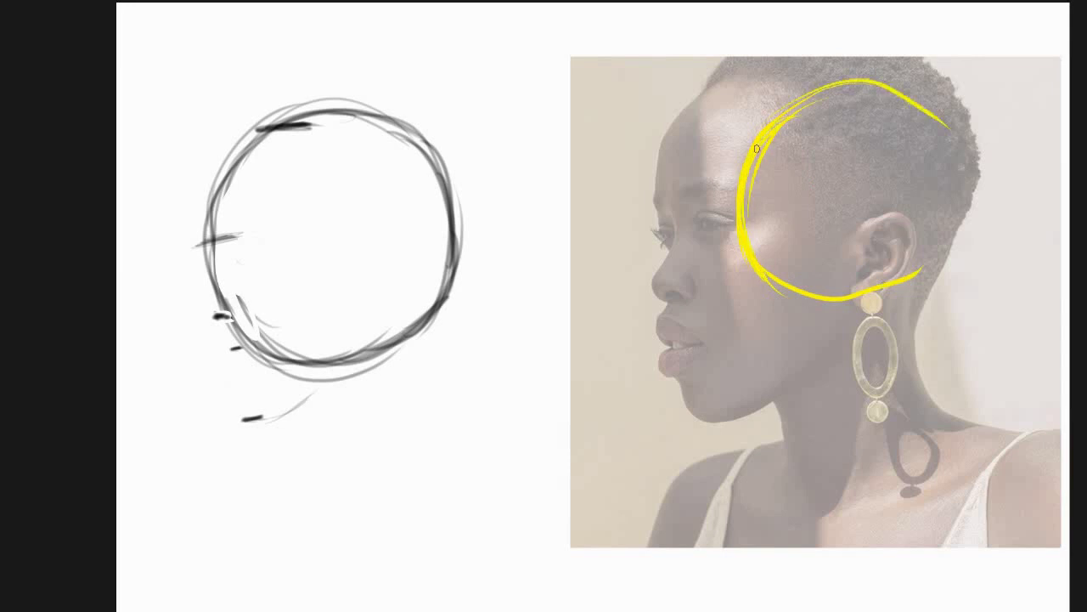
drag(691, 188, 753, 189)
mouse_move(848, 211)
mouse_down()
mouse_move(724, 181)
mouse_move(780, 101)
mouse_move(955, 112)
mouse_move(770, 194)
mouse_move(751, 267)
mouse_move(832, 298)
mouse_move(832, 228)
mouse_up()
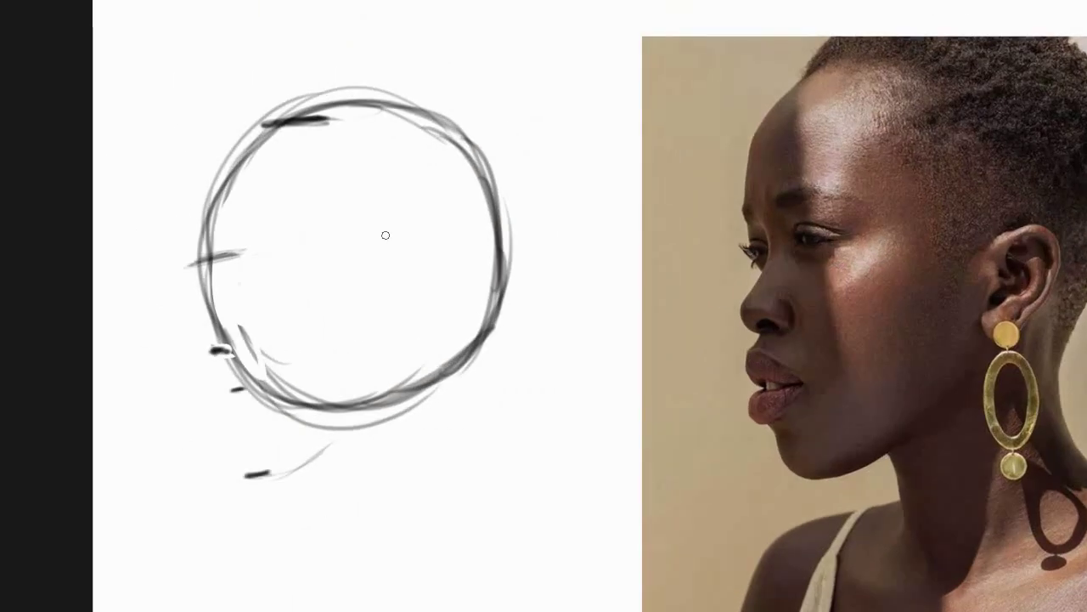
Sketch a smaller oval inside the large head circle to mark the side plane of the skull
drag(347, 153, 316, 326)
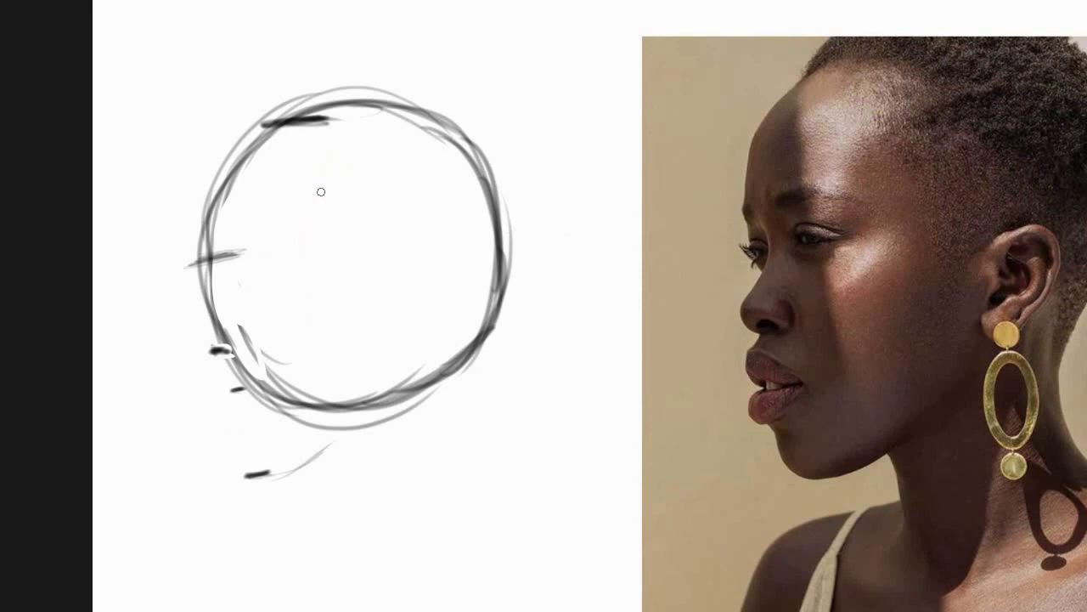
mouse_move(373, 135)
mouse_down()
mouse_move(285, 287)
mouse_move(489, 237)
mouse_move(294, 303)
mouse_move(418, 372)
mouse_move(502, 189)
mouse_up()
drag(297, 221, 489, 304)
Draw the front face contour from the forehead to the chin mark, the jaw edge, and the line from the side oval to the chin
drag(271, 115, 203, 310)
drag(189, 259, 246, 461)
mouse_move(259, 118)
mouse_down()
mouse_move(198, 305)
mouse_move(243, 470)
mouse_move(282, 472)
mouse_up()
mouse_move(280, 472)
mouse_down()
mouse_move(448, 374)
mouse_move(302, 297)
mouse_up()
mouse_move(491, 200)
mouse_down()
mouse_move(481, 263)
mouse_move(498, 329)
mouse_up()
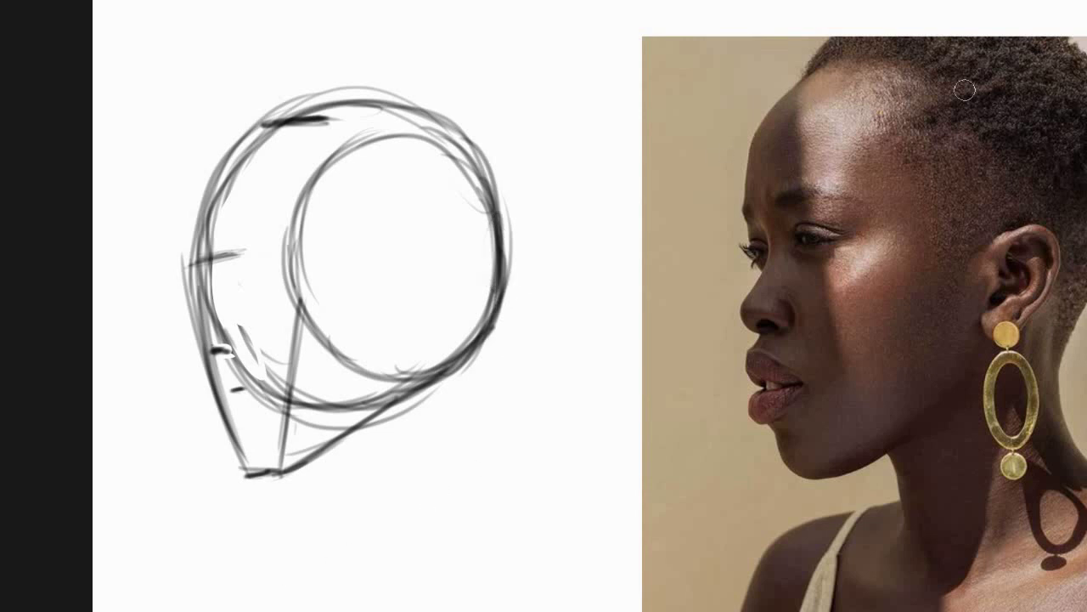
Erase the inner forehead construction lines and redraw the forehead as an angular contour running down to the brow
mouse_move(217, 215)
mouse_down()
mouse_move(202, 243)
mouse_move(219, 203)
mouse_move(213, 242)
mouse_move(207, 209)
mouse_up()
mouse_move(226, 157)
mouse_down()
mouse_move(263, 125)
mouse_move(232, 141)
mouse_move(189, 247)
mouse_up()
drag(270, 119, 189, 245)
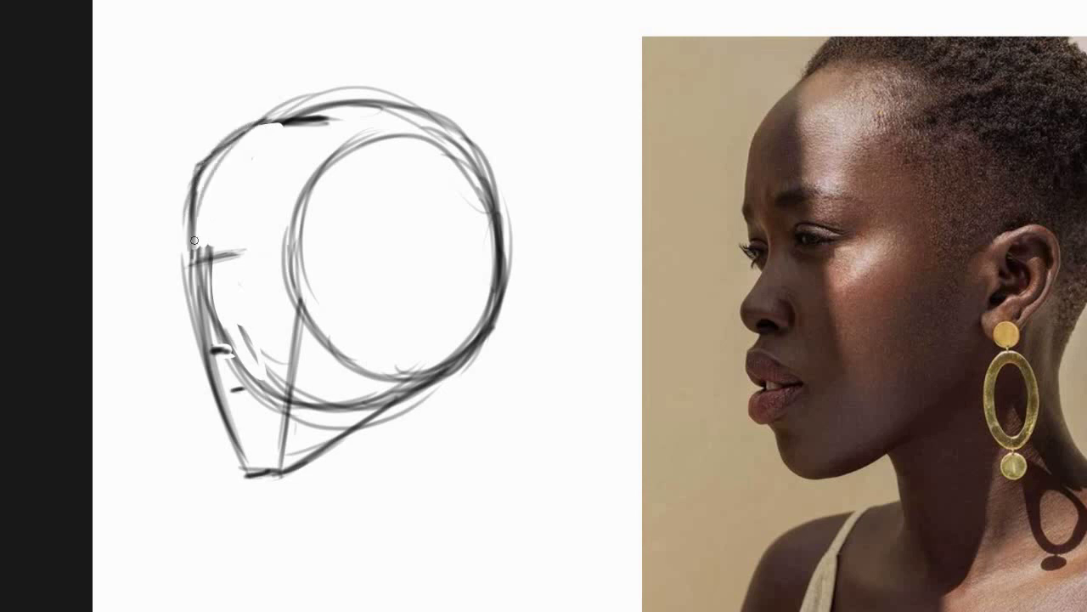
Add a slanted hairline stroke above the forehead and define the brow ridge across to the side oval
drag(290, 87, 260, 124)
drag(200, 255, 188, 263)
mouse_move(192, 221)
mouse_down()
mouse_move(183, 272)
mouse_move(194, 262)
mouse_up()
mouse_move(231, 249)
mouse_down()
mouse_move(210, 257)
mouse_move(311, 252)
mouse_up()
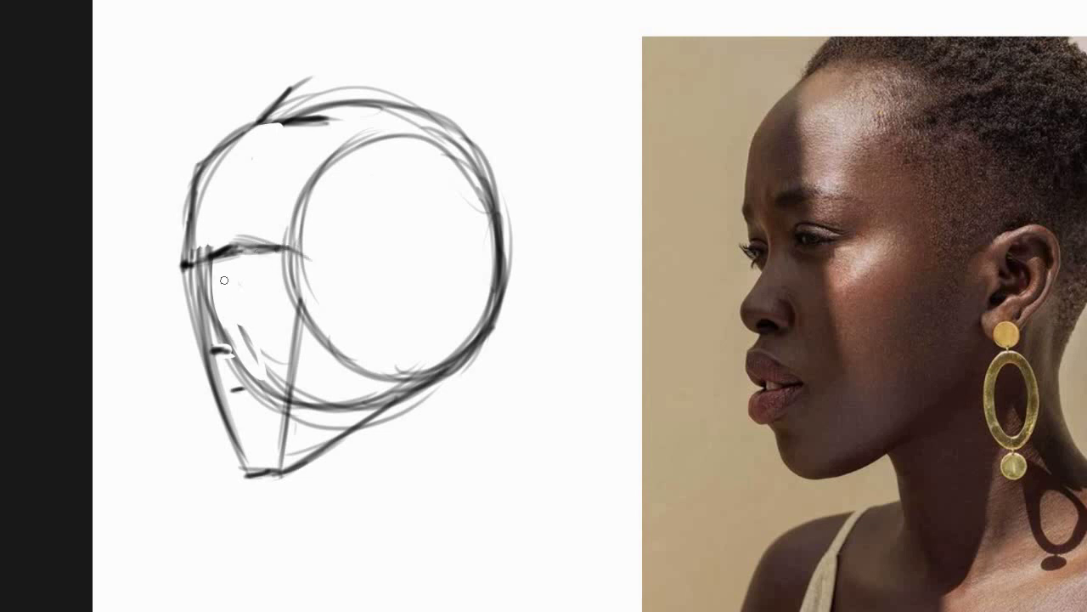
Erase the front guideline below the brow and draw the eye socket edge, nose and lips in profile
mouse_move(193, 272)
mouse_down()
mouse_move(188, 308)
mouse_move(177, 303)
mouse_move(204, 331)
mouse_up()
key(e)
mouse_move(197, 271)
mouse_down()
mouse_move(212, 332)
mouse_move(200, 281)
mouse_move(245, 334)
mouse_move(201, 333)
mouse_up()
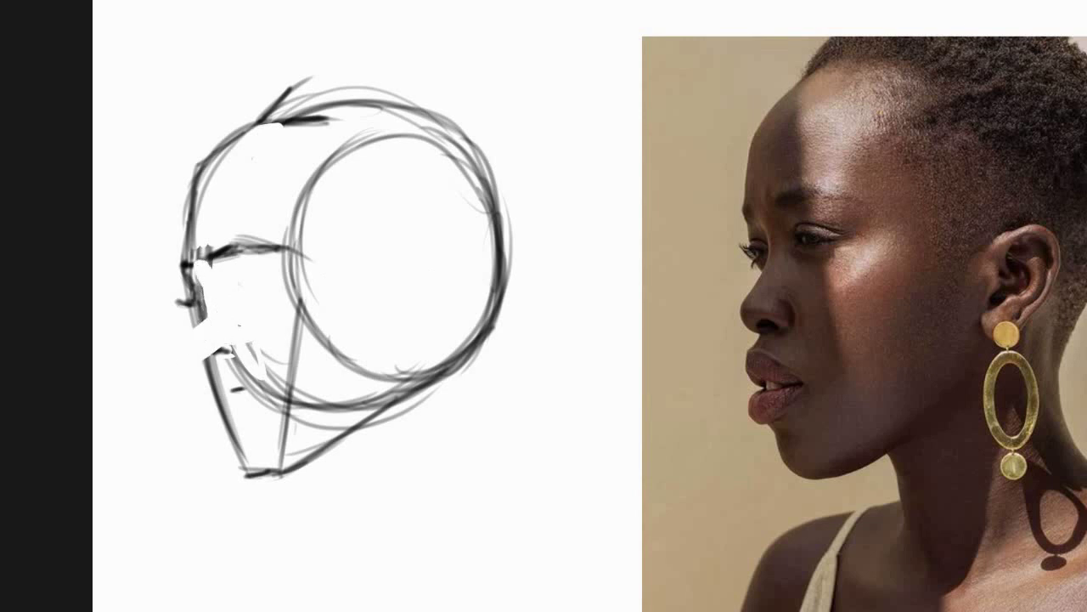
mouse_move(202, 281)
mouse_down()
mouse_move(180, 340)
mouse_move(194, 335)
mouse_move(203, 357)
mouse_move(197, 322)
mouse_move(210, 353)
mouse_move(226, 342)
mouse_move(223, 332)
mouse_move(202, 395)
mouse_move(212, 388)
mouse_move(198, 372)
mouse_move(235, 387)
mouse_move(215, 426)
mouse_move(212, 393)
mouse_move(228, 423)
mouse_move(251, 389)
mouse_up()
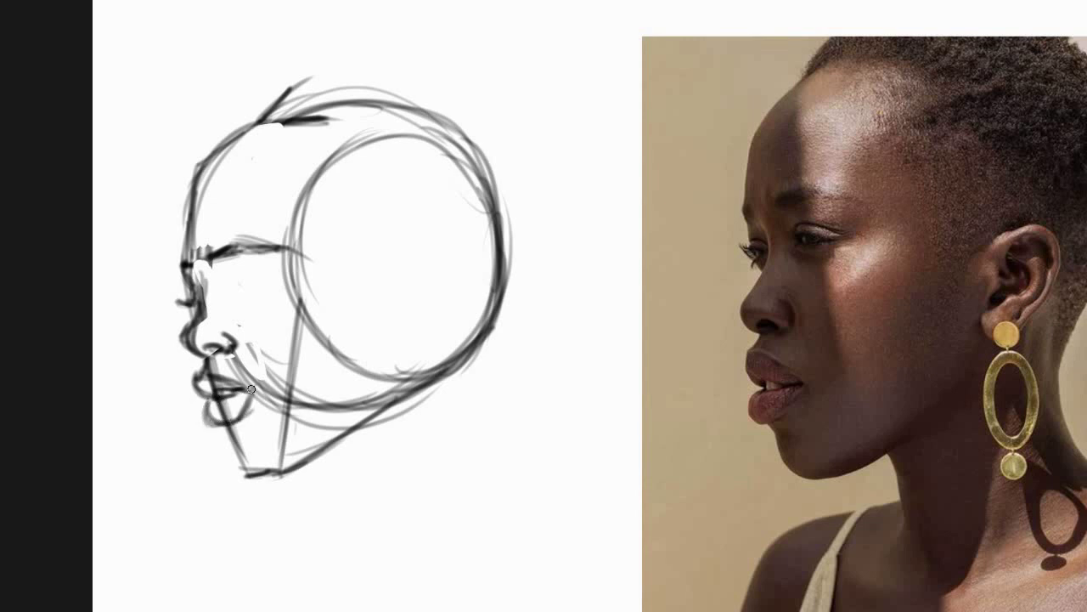
Draw the chin and darken the jawline up towards the ear
mouse_move(228, 435)
mouse_down()
mouse_move(255, 480)
mouse_move(310, 474)
mouse_move(277, 481)
mouse_move(303, 465)
mouse_move(270, 466)
mouse_move(328, 452)
mouse_move(288, 470)
mouse_move(378, 429)
mouse_up()
drag(301, 465, 420, 390)
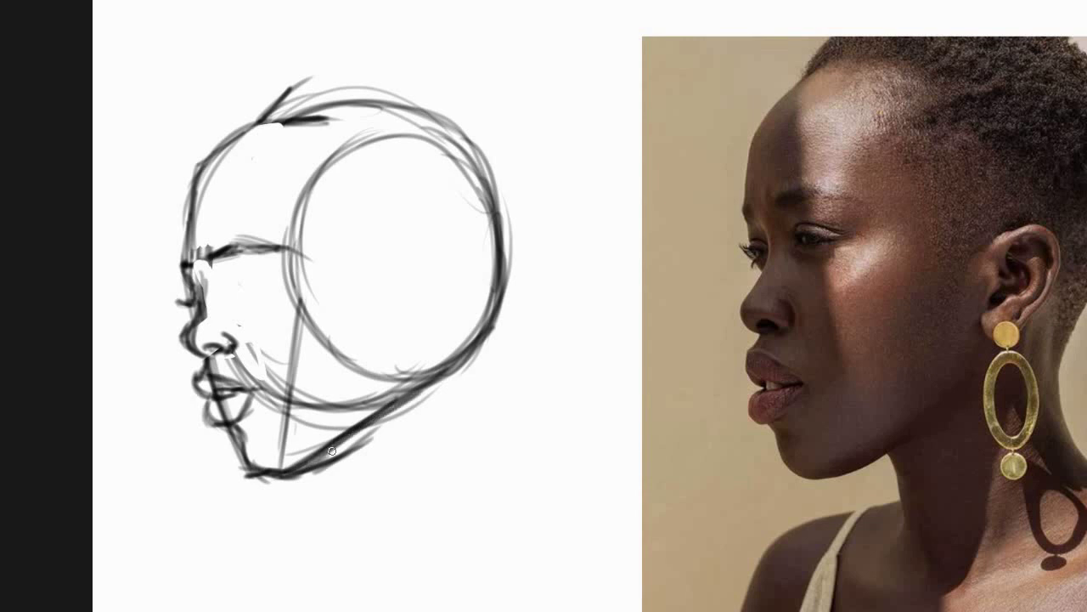
mouse_move(329, 455)
mouse_down()
mouse_move(414, 380)
mouse_move(394, 409)
mouse_move(412, 386)
mouse_up()
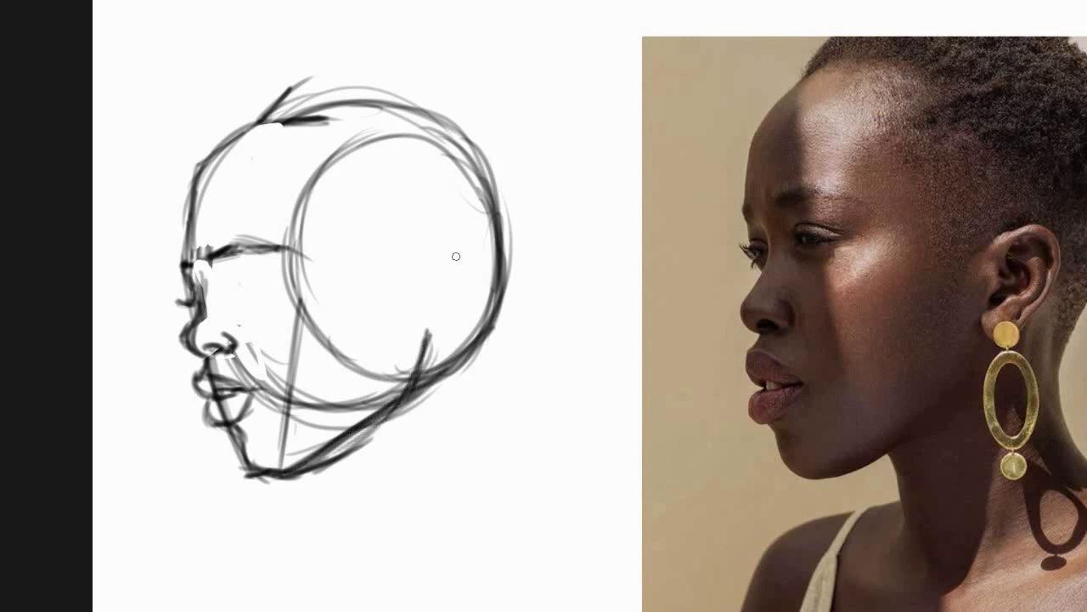
Draw the outer ear, a guideline from the eye to the ear, and the near eye beneath the brow
mouse_move(430, 276)
mouse_down()
mouse_move(451, 245)
mouse_move(475, 249)
mouse_move(474, 324)
mouse_up()
drag(478, 280, 471, 315)
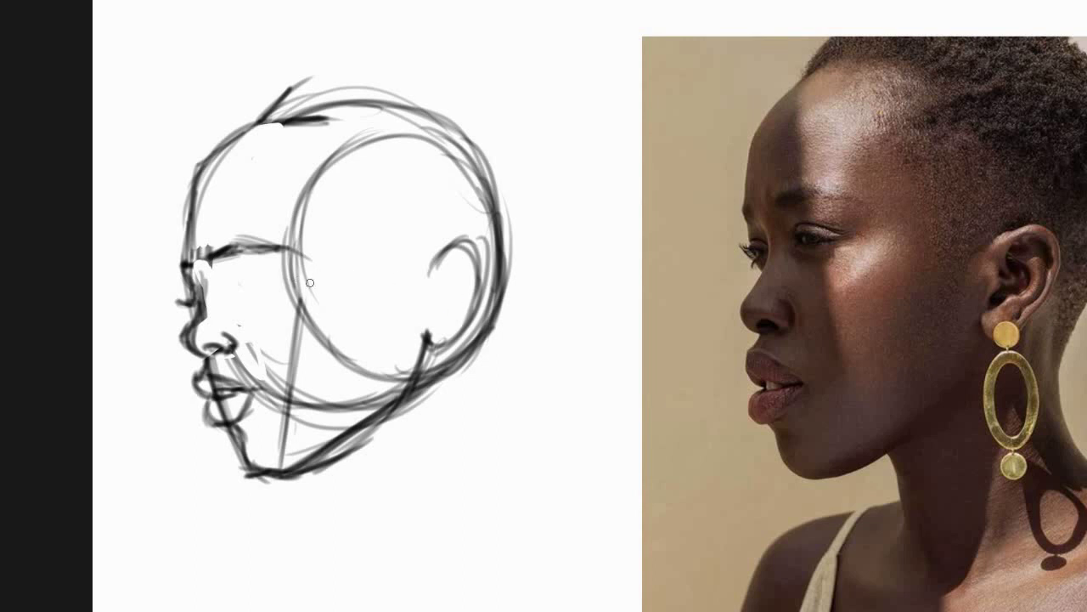
drag(277, 284, 435, 262)
mouse_move(221, 271)
mouse_down()
mouse_move(248, 271)
mouse_move(233, 275)
mouse_move(240, 283)
mouse_move(277, 287)
mouse_move(231, 280)
mouse_move(264, 282)
mouse_move(243, 274)
mouse_move(246, 294)
mouse_move(234, 280)
mouse_move(268, 289)
mouse_up()
Outline the hair volume above the skull and add a zigzag hairline from the forehead down to the ear
drag(276, 109, 328, 64)
drag(311, 110, 399, 91)
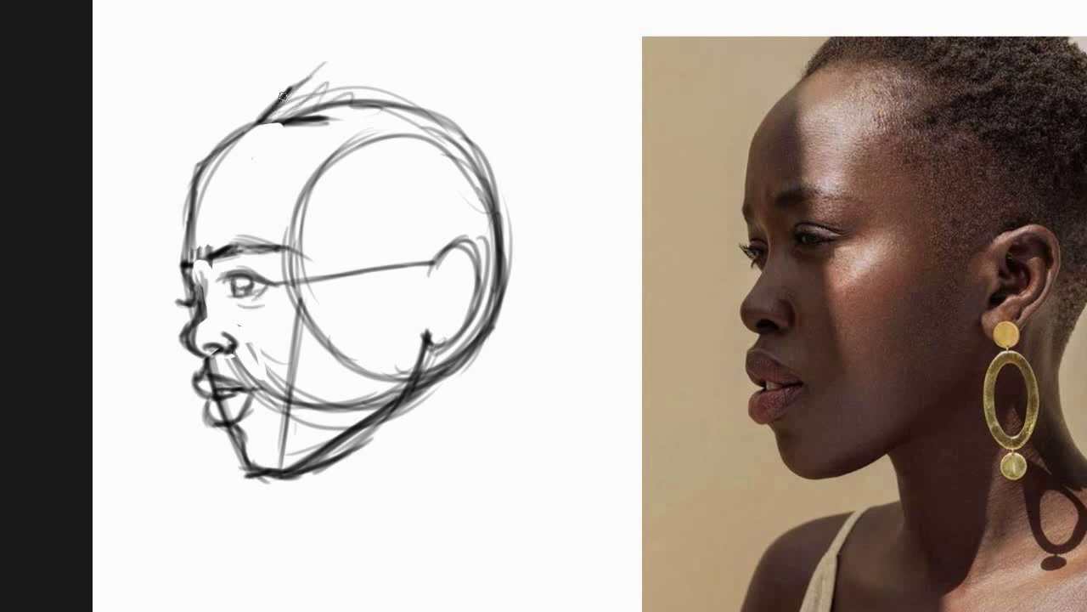
mouse_move(289, 92)
mouse_down()
mouse_move(246, 124)
mouse_move(318, 61)
mouse_move(361, 51)
mouse_up()
drag(365, 55, 472, 98)
mouse_move(323, 65)
mouse_down()
mouse_move(420, 61)
mouse_move(522, 126)
mouse_up()
scroll(499, 327, down, 2)
mouse_move(256, 177)
mouse_down()
mouse_move(329, 262)
mouse_move(346, 326)
mouse_move(387, 318)
mouse_move(366, 317)
mouse_move(390, 275)
mouse_move(383, 304)
mouse_move(412, 297)
mouse_move(394, 312)
mouse_move(390, 342)
mouse_move(384, 317)
mouse_move(382, 328)
mouse_move(399, 272)
mouse_up()
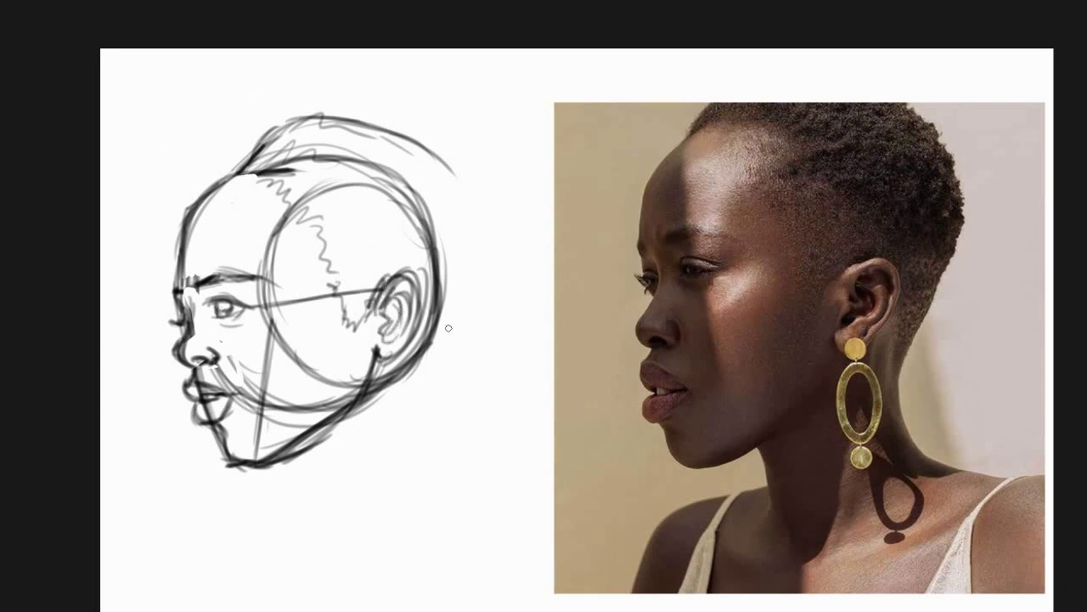
Draw the back of the neck from below the ear and skull down to the shoulder
drag(400, 343, 404, 429)
drag(442, 308, 405, 441)
drag(397, 352, 418, 476)
drag(398, 374, 416, 481)
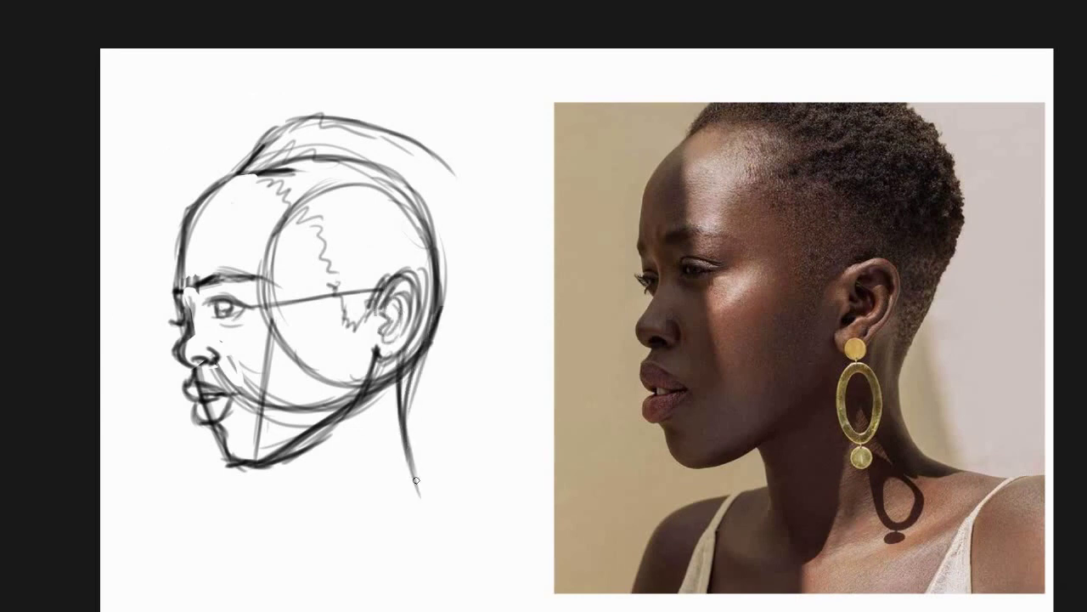
drag(403, 355, 417, 432)
mouse_move(434, 321)
mouse_down()
mouse_move(414, 361)
mouse_move(415, 481)
mouse_up()
Sketch the front of the neck, the throat and collarbone strokes, and the sloping back shoulder line
mouse_move(267, 467)
mouse_down()
mouse_move(304, 458)
mouse_move(298, 535)
mouse_up()
drag(289, 446, 308, 556)
drag(331, 509, 335, 546)
mouse_move(411, 467)
mouse_down()
mouse_move(425, 501)
mouse_move(503, 520)
mouse_up()
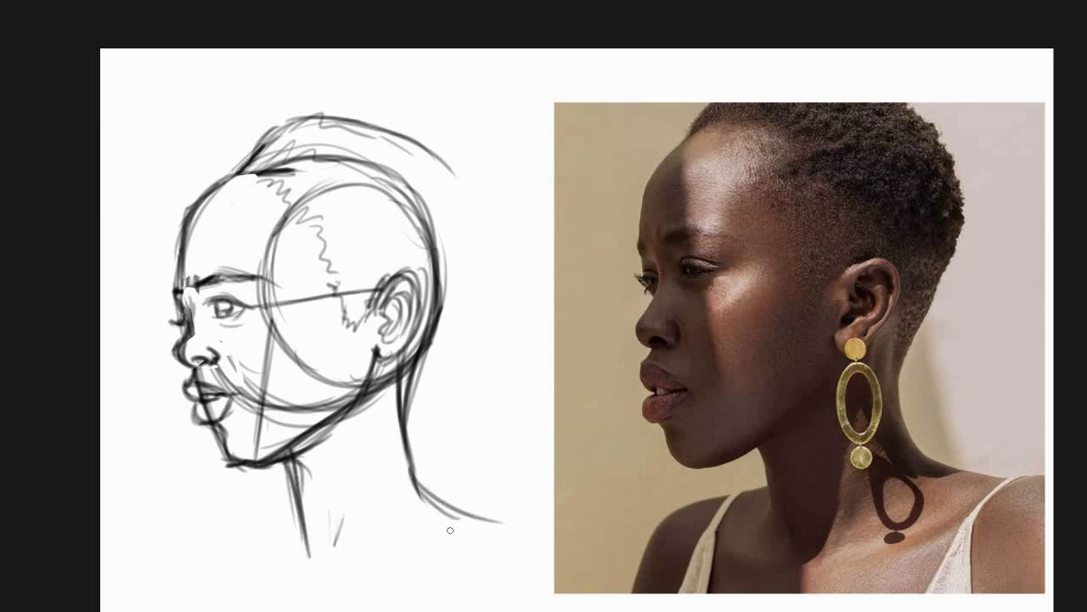
drag(299, 529, 258, 544)
Erase the rough overlap beneath the jaw, then redraw the underside of the jaw and the front neck line
mouse_move(222, 462)
mouse_down()
mouse_move(297, 444)
mouse_move(314, 476)
mouse_move(296, 473)
mouse_move(297, 514)
mouse_up()
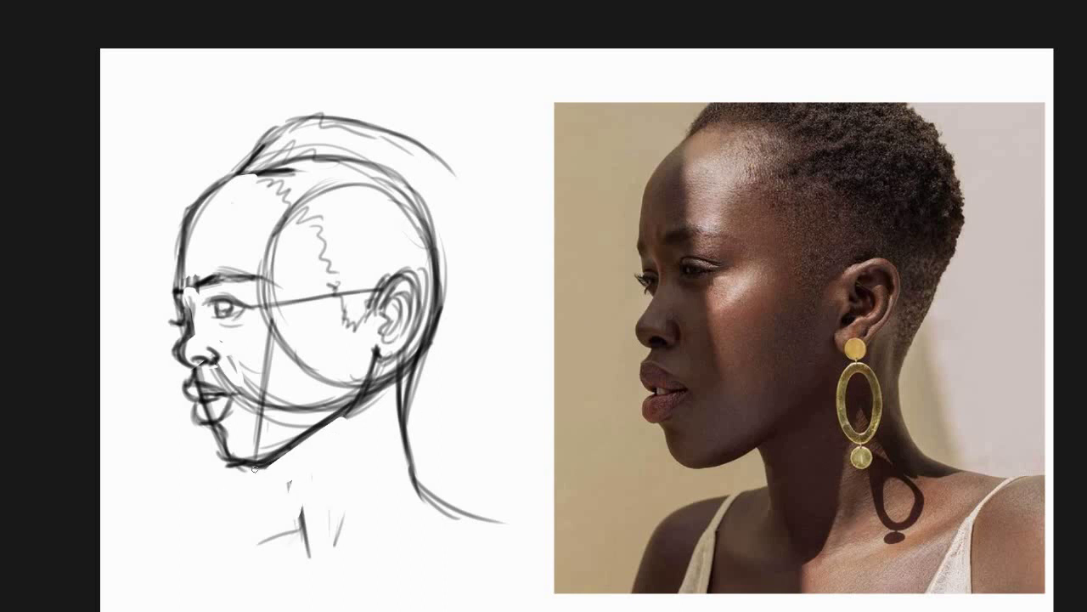
drag(247, 468, 340, 414)
mouse_move(291, 452)
mouse_down()
mouse_move(308, 531)
mouse_move(304, 515)
mouse_up()
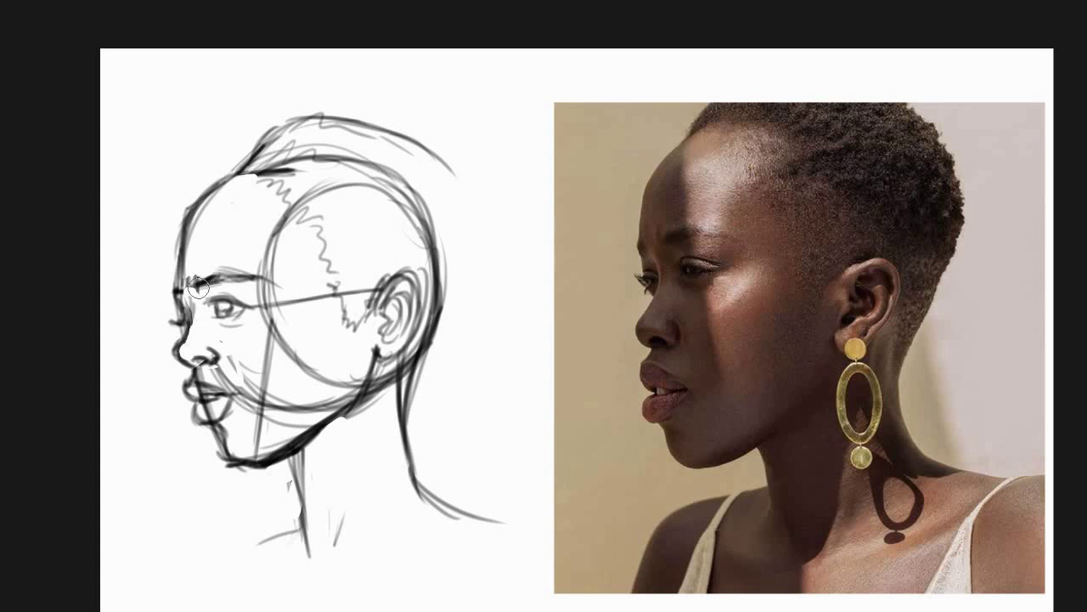
Erase the construction ovals and guidelines inside the head and redraw the back of the hair down to the nape
mouse_move(187, 266)
mouse_down()
mouse_move(255, 255)
mouse_move(327, 191)
mouse_move(413, 242)
mouse_up()
mouse_move(280, 293)
mouse_down()
mouse_move(265, 298)
mouse_move(281, 338)
mouse_move(248, 392)
mouse_move(217, 374)
mouse_move(268, 385)
mouse_move(209, 406)
mouse_move(200, 392)
mouse_move(296, 417)
mouse_move(296, 360)
mouse_move(348, 383)
mouse_move(355, 294)
mouse_move(374, 291)
mouse_up()
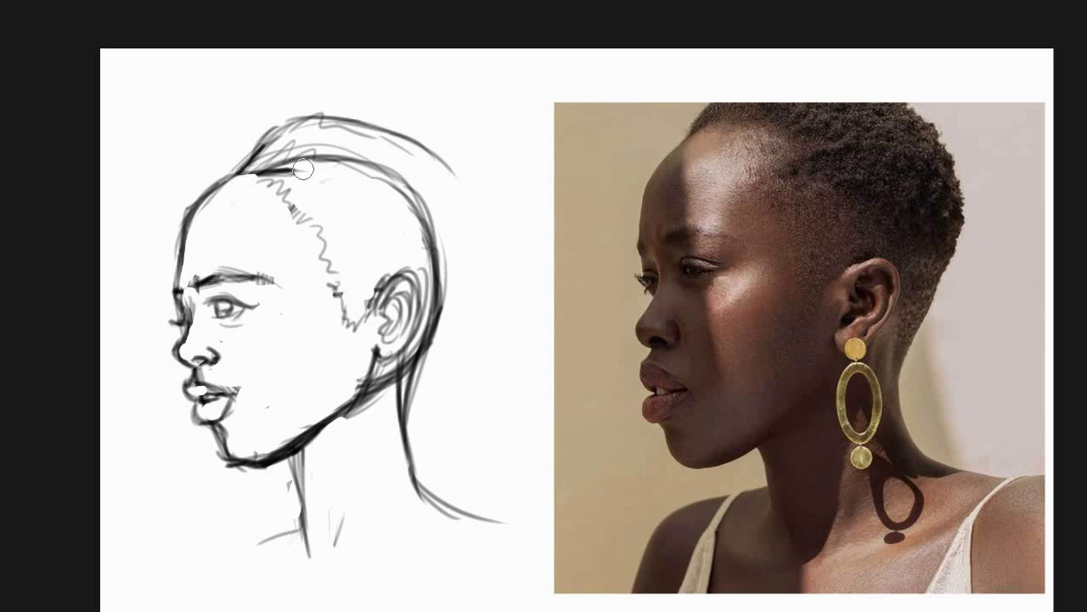
mouse_move(314, 167)
mouse_down()
mouse_move(284, 158)
mouse_move(440, 255)
mouse_move(418, 357)
mouse_move(444, 301)
mouse_move(435, 265)
mouse_up()
mouse_move(446, 189)
mouse_down()
mouse_move(469, 213)
mouse_move(468, 242)
mouse_move(455, 302)
mouse_move(400, 425)
mouse_up()
drag(442, 293, 399, 369)
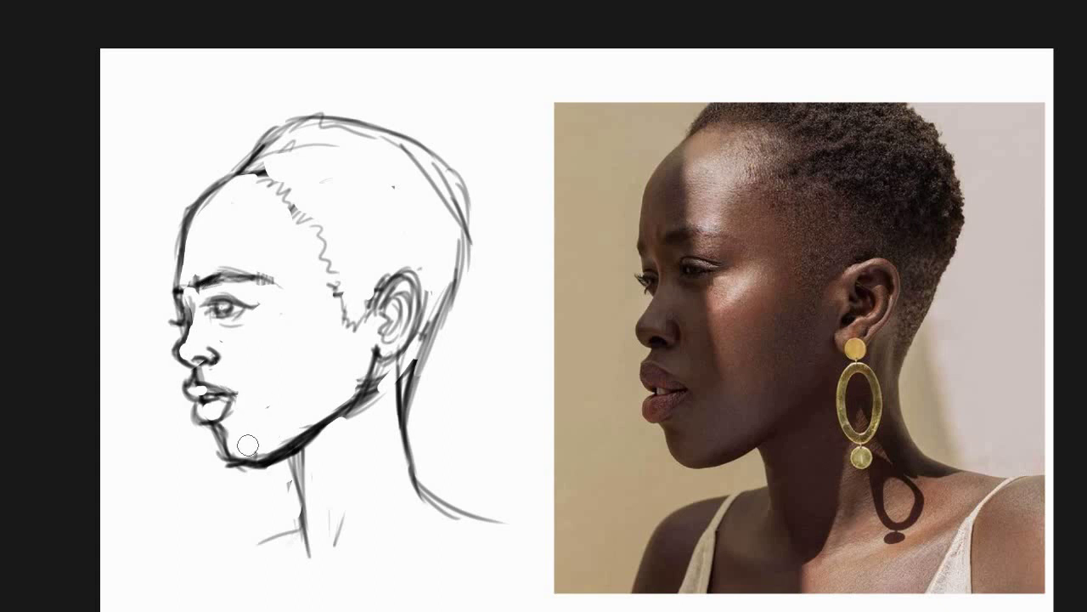
Erase the rough rear jawline and redraw a cleaner line from the chin up to the earlobe
mouse_move(320, 440)
mouse_down()
mouse_move(368, 388)
mouse_move(365, 360)
mouse_up()
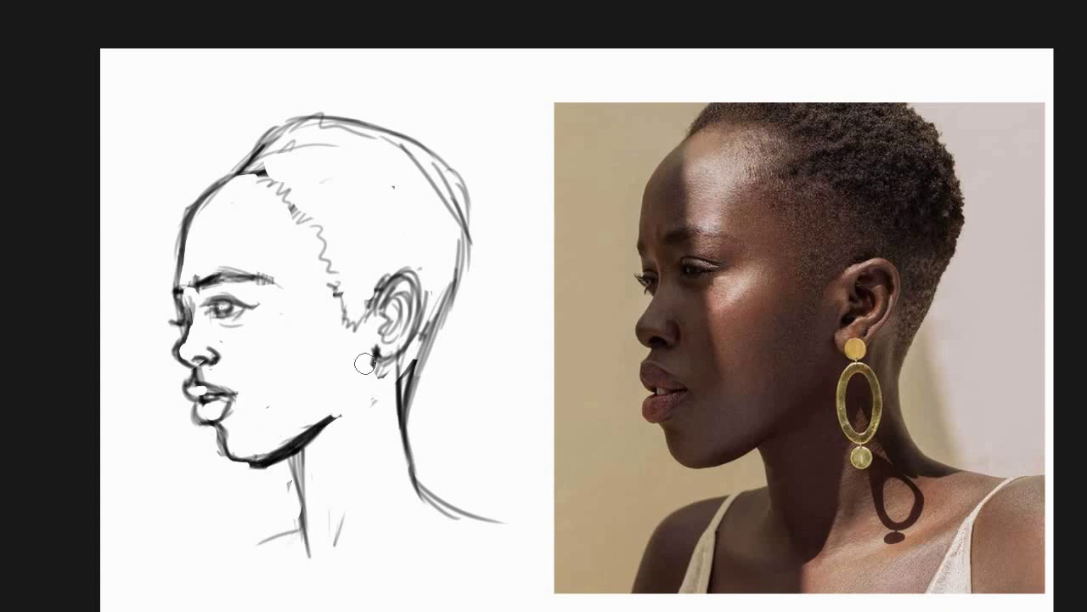
drag(242, 465, 322, 422)
mouse_move(221, 448)
mouse_down()
mouse_move(255, 467)
mouse_move(320, 438)
mouse_up()
drag(365, 375, 346, 408)
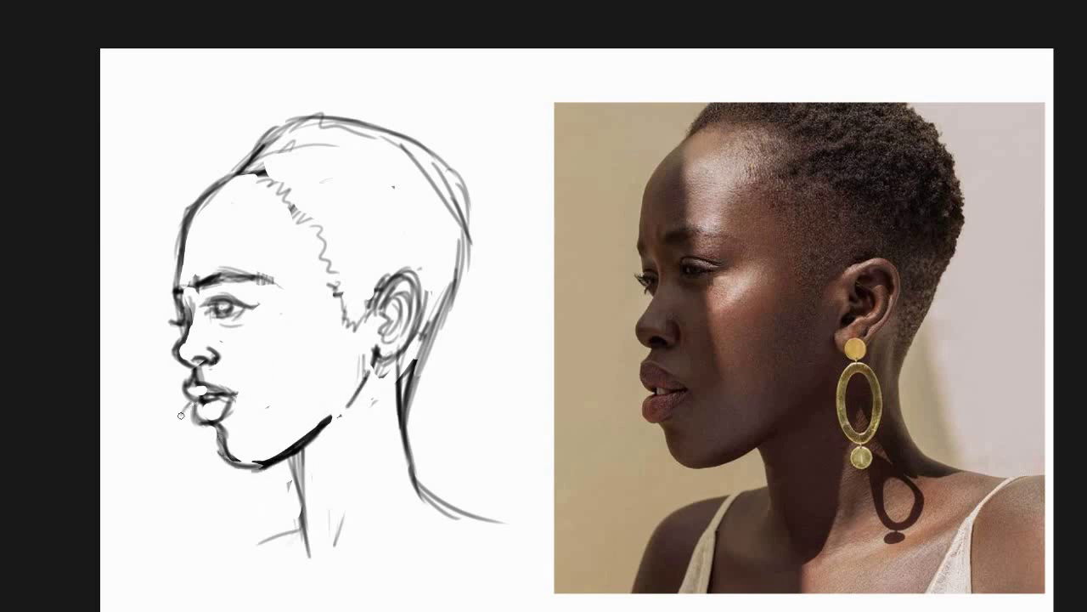
Reshape the chin and jaw with a higher, softer contour below the lower lip and reconnect the front neck line
drag(185, 401, 197, 425)
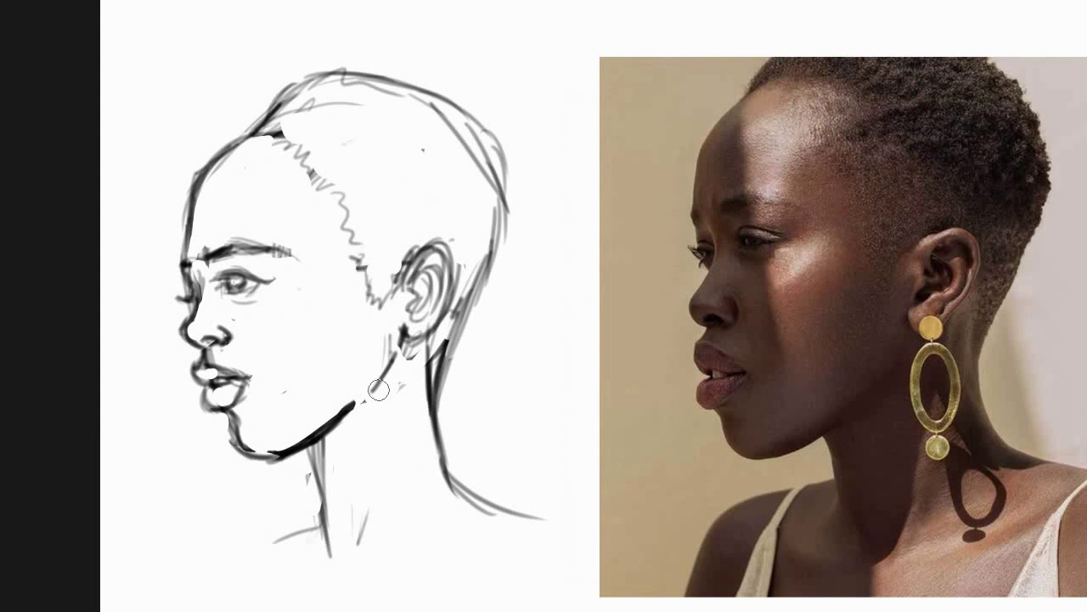
mouse_move(222, 416)
mouse_down()
mouse_move(233, 437)
mouse_move(280, 456)
mouse_up()
mouse_move(214, 413)
mouse_down()
mouse_move(225, 449)
mouse_move(260, 461)
mouse_move(340, 435)
mouse_up()
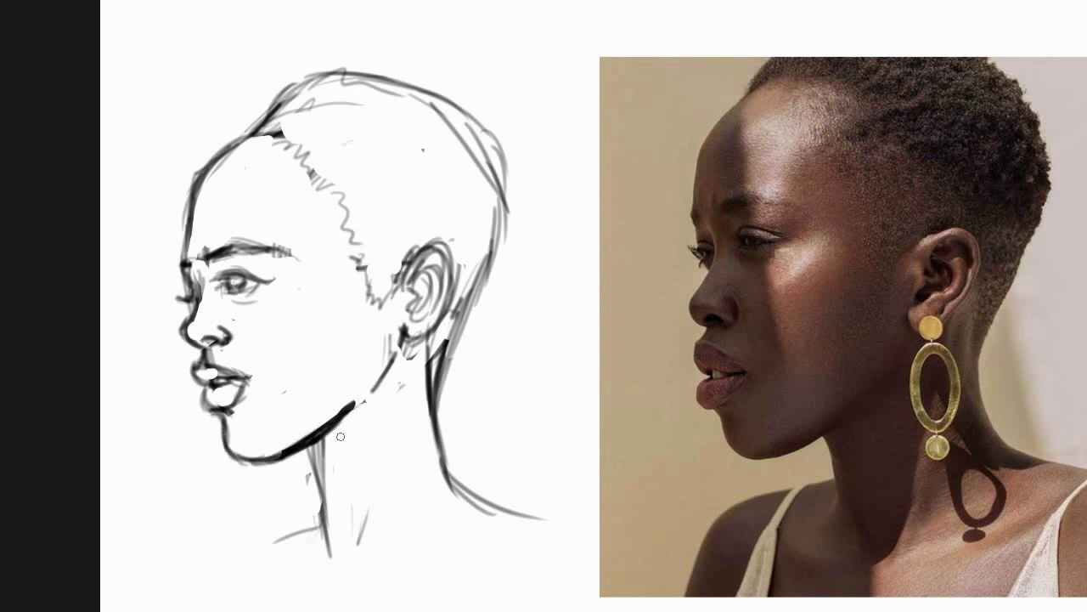
mouse_move(227, 430)
mouse_down()
mouse_move(246, 452)
mouse_move(289, 447)
mouse_move(386, 379)
mouse_up()
mouse_move(222, 435)
mouse_down()
mouse_move(230, 454)
mouse_move(282, 454)
mouse_move(370, 386)
mouse_up()
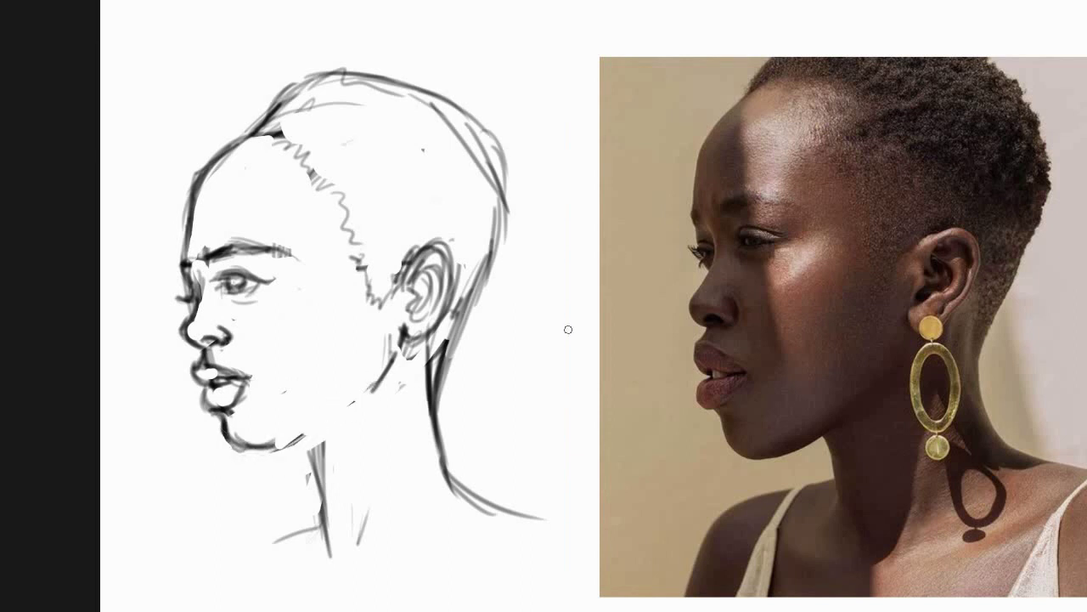
mouse_move(268, 448)
mouse_down()
mouse_move(378, 378)
mouse_move(231, 457)
mouse_move(292, 451)
mouse_up()
drag(308, 428, 319, 486)
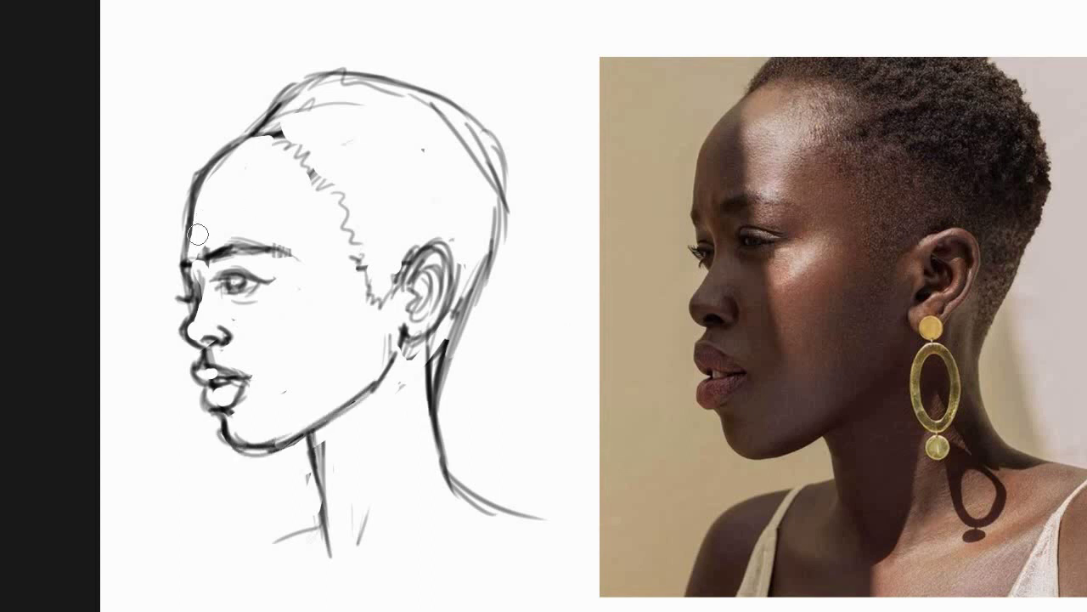
Erase and redraw the forehead contour, then add curly texture strokes along the hairline towards the ear
mouse_move(198, 233)
mouse_down()
mouse_move(190, 209)
mouse_move(204, 176)
mouse_up()
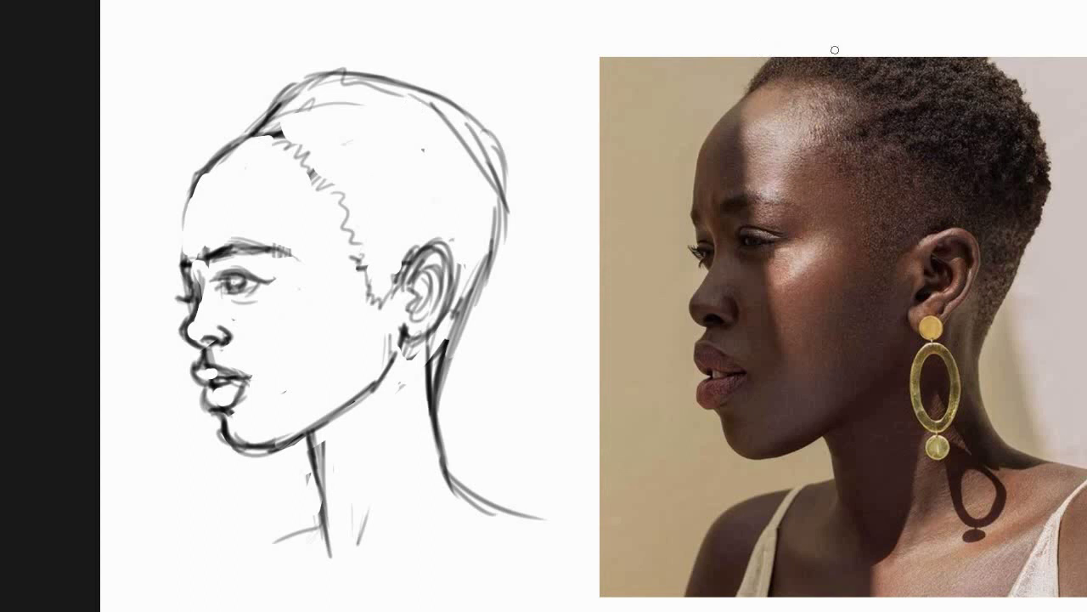
mouse_move(195, 247)
mouse_down()
mouse_move(187, 194)
mouse_move(255, 130)
mouse_move(284, 132)
mouse_up()
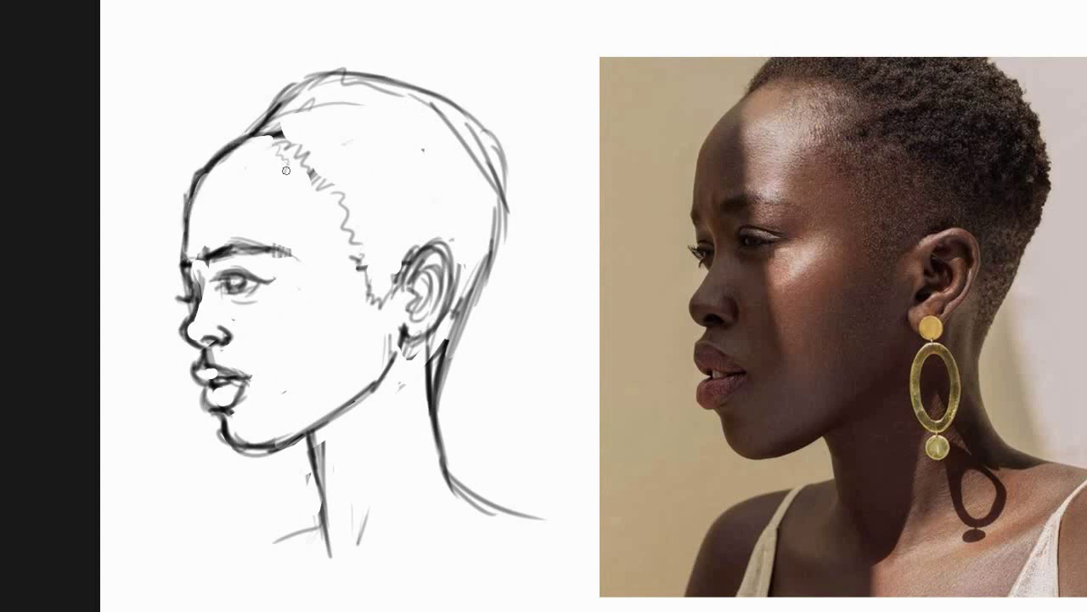
mouse_move(285, 170)
mouse_down()
mouse_move(299, 197)
mouse_move(337, 192)
mouse_move(301, 183)
mouse_move(371, 181)
mouse_move(427, 249)
mouse_up()
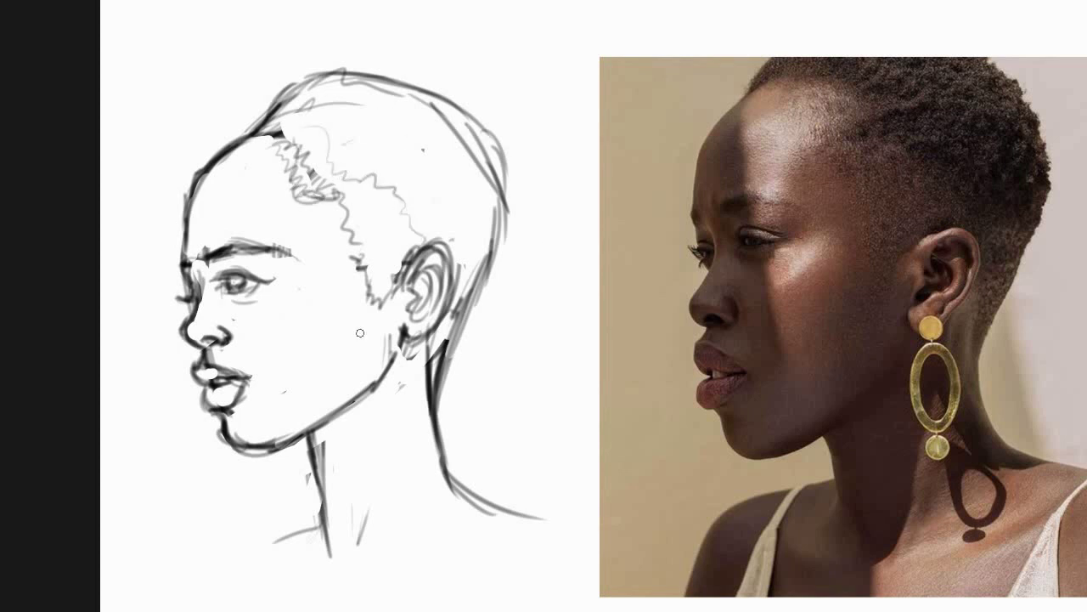
Draw the hanging earring below the ear with a stud, an elongated oval ring and a small round drop
mouse_move(410, 332)
mouse_down()
mouse_move(425, 368)
mouse_move(393, 437)
mouse_move(440, 344)
mouse_move(414, 366)
mouse_move(431, 457)
mouse_move(421, 465)
mouse_move(413, 444)
mouse_up()
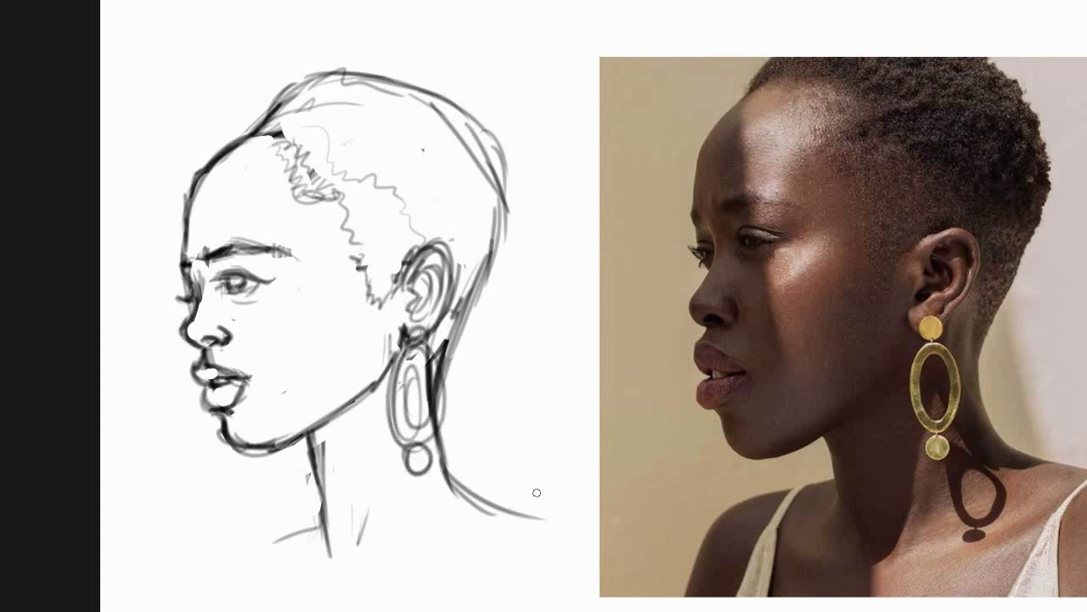
scroll(559, 442, down, 2)
drag(559, 442, 538, 380)
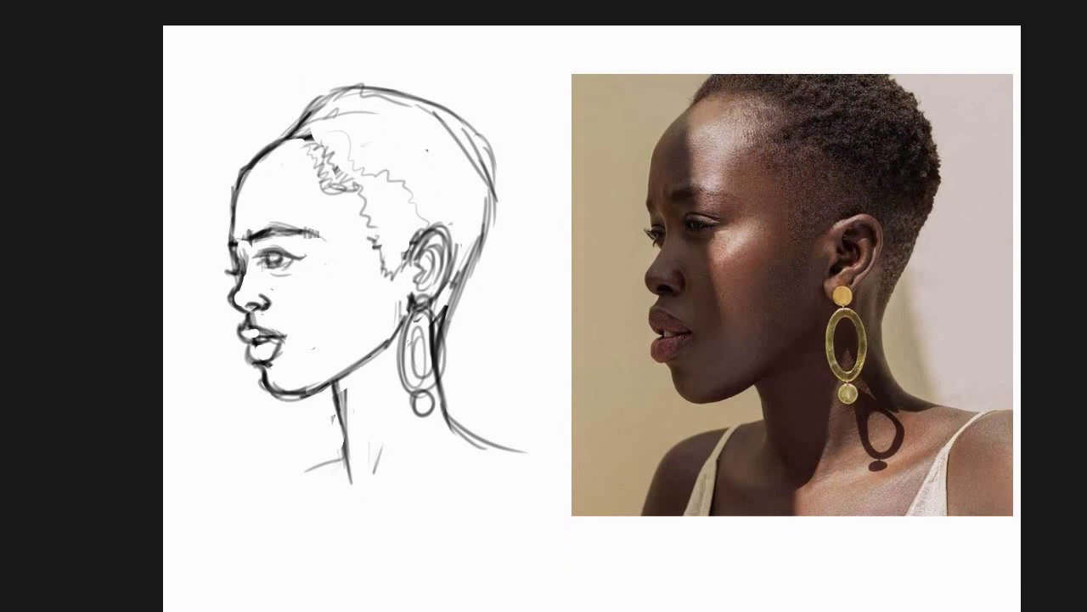
key(m)
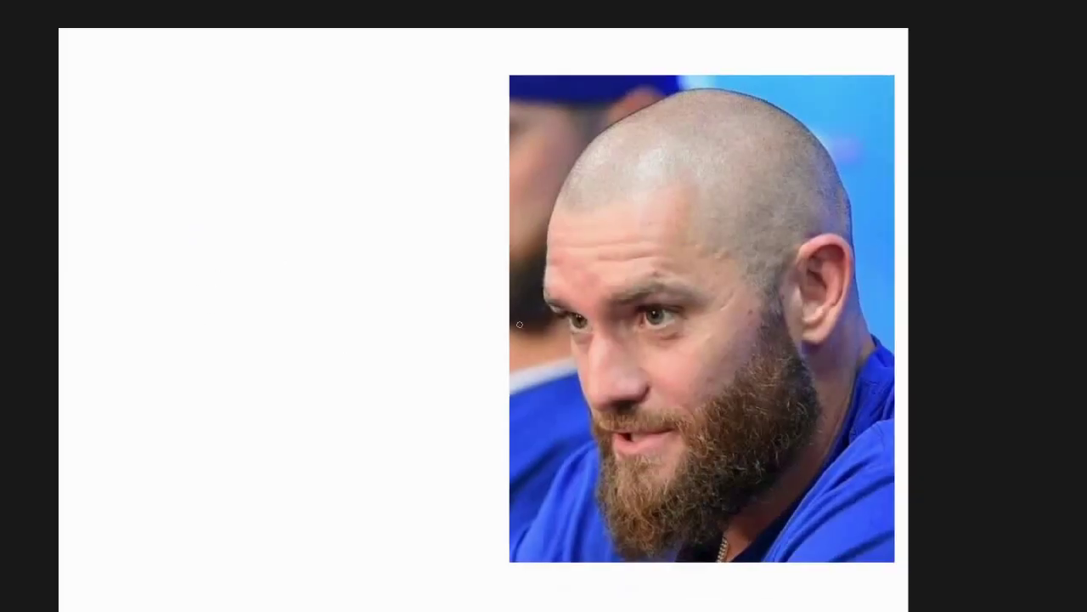
Sketch a large loose circle for the cranium beside the photo of the bearded man
mouse_move(472, 352)
mouse_down()
mouse_move(331, 434)
mouse_move(360, 438)
mouse_move(417, 388)
mouse_move(387, 412)
mouse_up()
drag(223, 197, 174, 318)
drag(196, 180, 165, 357)
mouse_move(142, 238)
mouse_down()
mouse_move(389, 194)
mouse_move(418, 273)
mouse_move(252, 373)
mouse_move(420, 287)
mouse_move(275, 133)
mouse_move(317, 419)
mouse_move(399, 350)
mouse_up()
Add a brow line across the circle and a curved face centre line extending down towards the chin
drag(260, 316, 181, 325)
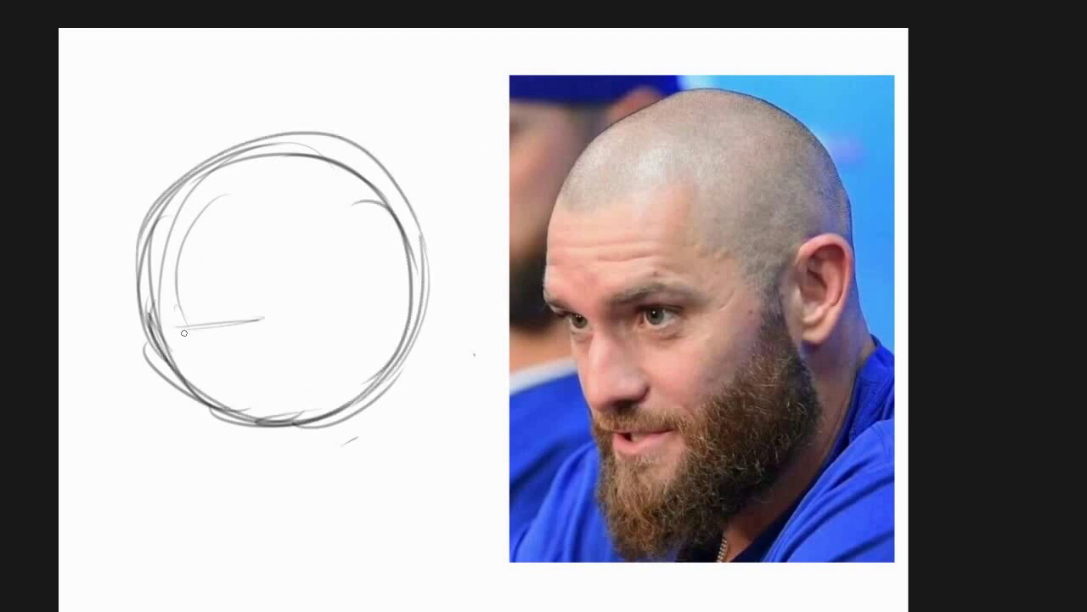
drag(243, 157, 179, 343)
mouse_move(208, 168)
mouse_down()
mouse_move(226, 482)
mouse_move(253, 520)
mouse_up()
Strengthen the brow line and draw an oval for the side plane on the rear part of the head
mouse_move(146, 333)
mouse_down()
mouse_move(291, 311)
mouse_move(258, 319)
mouse_move(344, 181)
mouse_up()
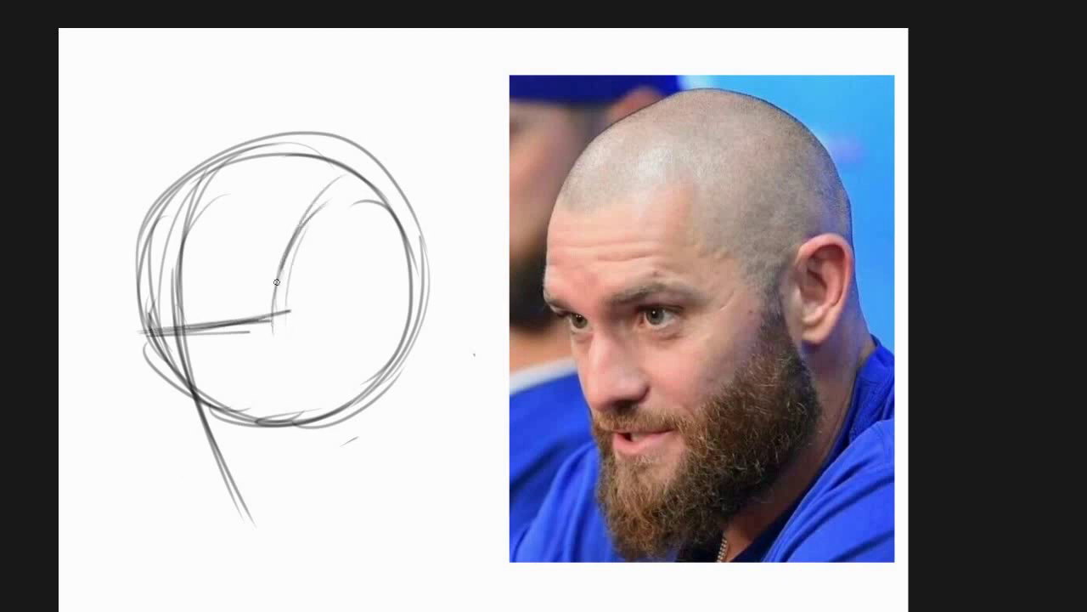
drag(279, 271, 285, 396)
mouse_move(272, 304)
mouse_down()
mouse_move(362, 417)
mouse_move(413, 397)
mouse_up()
mouse_move(273, 292)
mouse_down()
mouse_move(374, 203)
mouse_move(342, 208)
mouse_move(440, 219)
mouse_move(352, 405)
mouse_move(291, 241)
mouse_move(378, 247)
mouse_move(418, 210)
mouse_up()
Mark the hairline, nose, mouth and chin levels, and outline the skull from the brow over the crown to the back
mouse_move(209, 183)
mouse_down()
mouse_move(423, 191)
mouse_move(393, 161)
mouse_up()
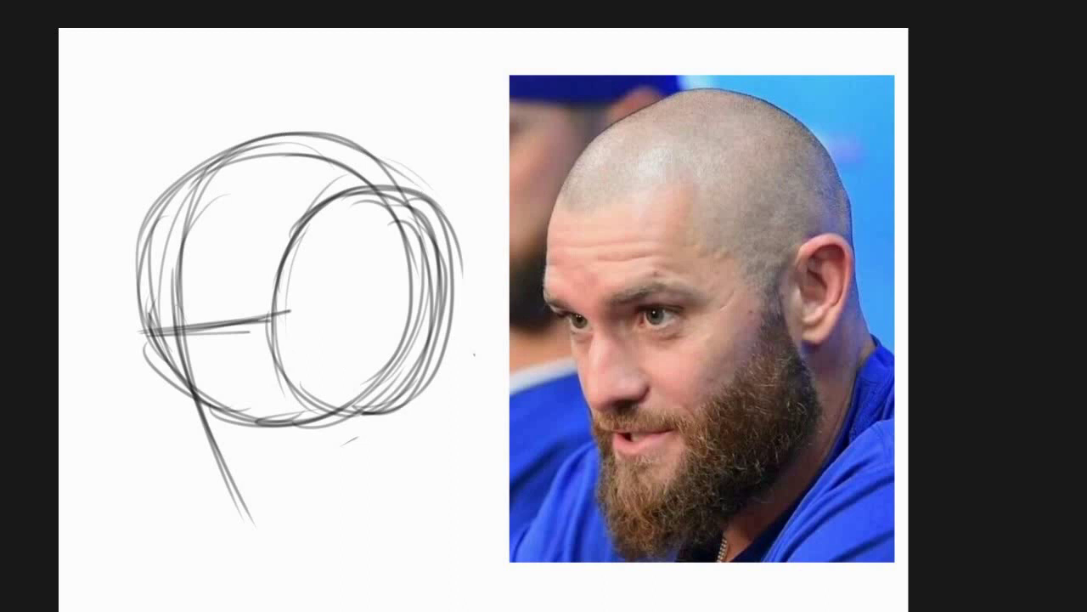
drag(177, 231, 194, 229)
drag(251, 537, 323, 488)
mouse_move(136, 334)
mouse_down()
mouse_move(141, 228)
mouse_move(177, 176)
mouse_up()
mouse_move(124, 264)
mouse_down()
mouse_move(127, 246)
mouse_move(235, 153)
mouse_move(316, 115)
mouse_move(409, 158)
mouse_move(444, 212)
mouse_move(420, 185)
mouse_move(458, 384)
mouse_up()
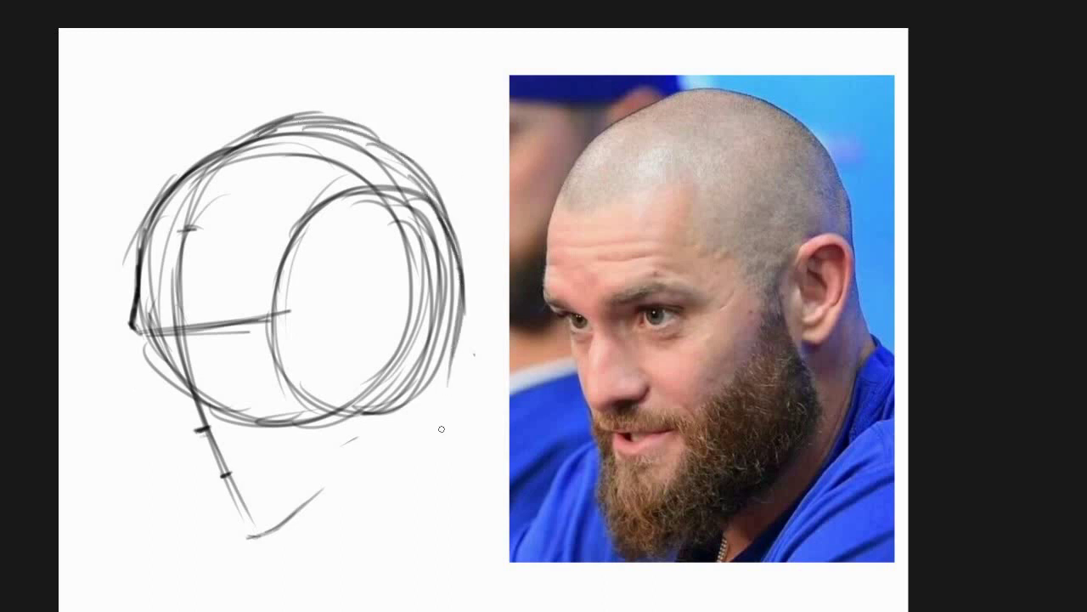
Extend the back of the head down into the neck and draw the angled brow above the eyes
drag(448, 281, 459, 406)
drag(452, 332, 472, 427)
mouse_move(147, 350)
mouse_down()
mouse_move(167, 326)
mouse_move(204, 331)
mouse_move(237, 311)
mouse_move(302, 318)
mouse_up()
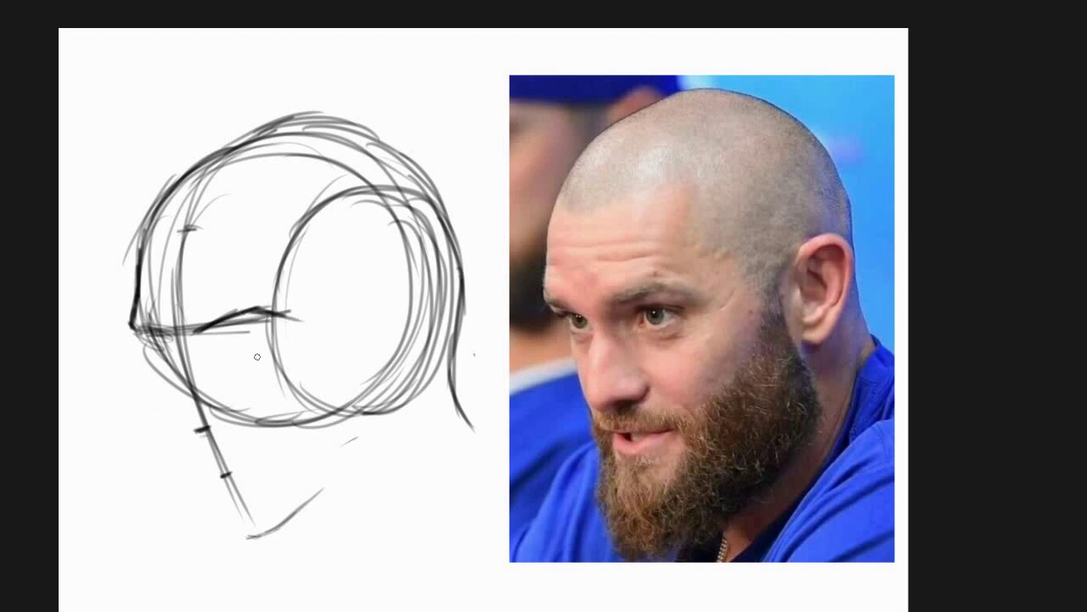
Sketch the eyes, nose, moustache and mouth along the face centre line
mouse_move(154, 351)
mouse_down()
mouse_move(172, 345)
mouse_move(170, 362)
mouse_move(180, 356)
mouse_move(170, 365)
mouse_move(275, 333)
mouse_move(170, 374)
mouse_move(160, 412)
mouse_move(178, 433)
mouse_move(182, 386)
mouse_move(176, 429)
mouse_move(179, 408)
mouse_move(191, 430)
mouse_move(214, 421)
mouse_move(174, 432)
mouse_move(192, 497)
mouse_move(179, 446)
mouse_move(198, 497)
mouse_move(251, 535)
mouse_move(319, 490)
mouse_up()
mouse_move(206, 461)
mouse_down()
mouse_move(269, 450)
mouse_move(204, 463)
mouse_move(211, 472)
mouse_move(257, 454)
mouse_up()
mouse_move(258, 454)
mouse_down()
mouse_move(217, 472)
mouse_move(188, 458)
mouse_up()
mouse_move(220, 422)
mouse_down()
mouse_move(305, 447)
mouse_move(214, 425)
mouse_move(167, 464)
mouse_up()
Outline the jaw and full beard, then sketch the ear, sideburn and beard texture around the mouth
drag(160, 407, 200, 519)
drag(175, 463, 196, 553)
mouse_move(184, 515)
mouse_down()
mouse_move(184, 541)
mouse_move(315, 588)
mouse_move(378, 490)
mouse_up()
drag(317, 569, 424, 437)
drag(377, 346, 401, 438)
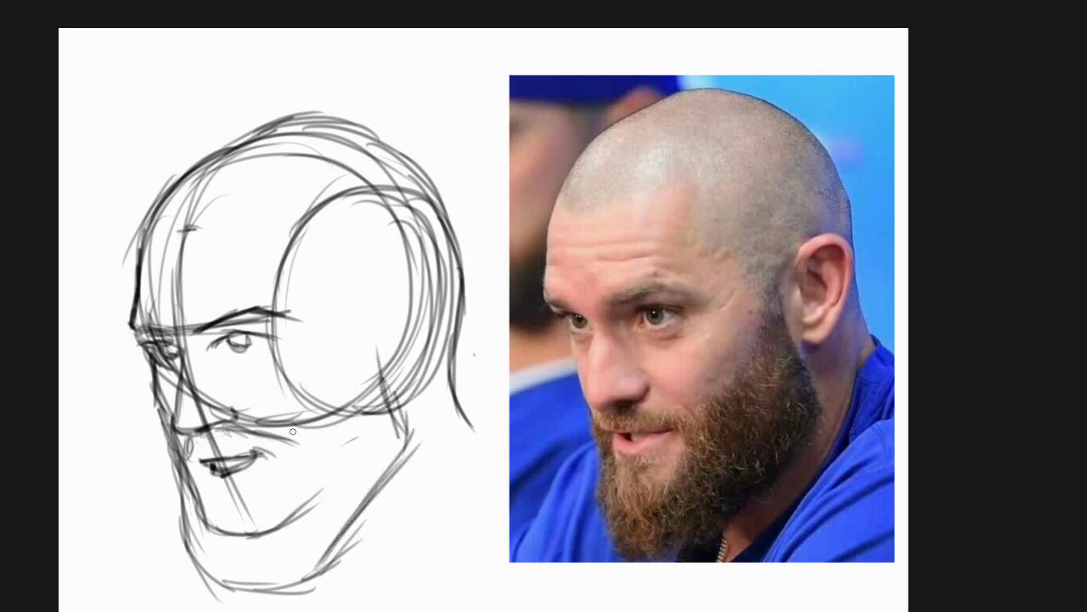
mouse_move(292, 432)
mouse_down()
mouse_move(196, 464)
mouse_move(205, 506)
mouse_move(233, 480)
mouse_move(211, 510)
mouse_move(260, 520)
mouse_move(295, 455)
mouse_move(326, 443)
mouse_move(308, 413)
mouse_move(355, 384)
mouse_move(379, 319)
mouse_move(401, 299)
mouse_move(429, 374)
mouse_move(393, 343)
mouse_move(420, 320)
mouse_move(401, 366)
mouse_move(470, 422)
mouse_move(429, 499)
mouse_move(384, 529)
mouse_up()
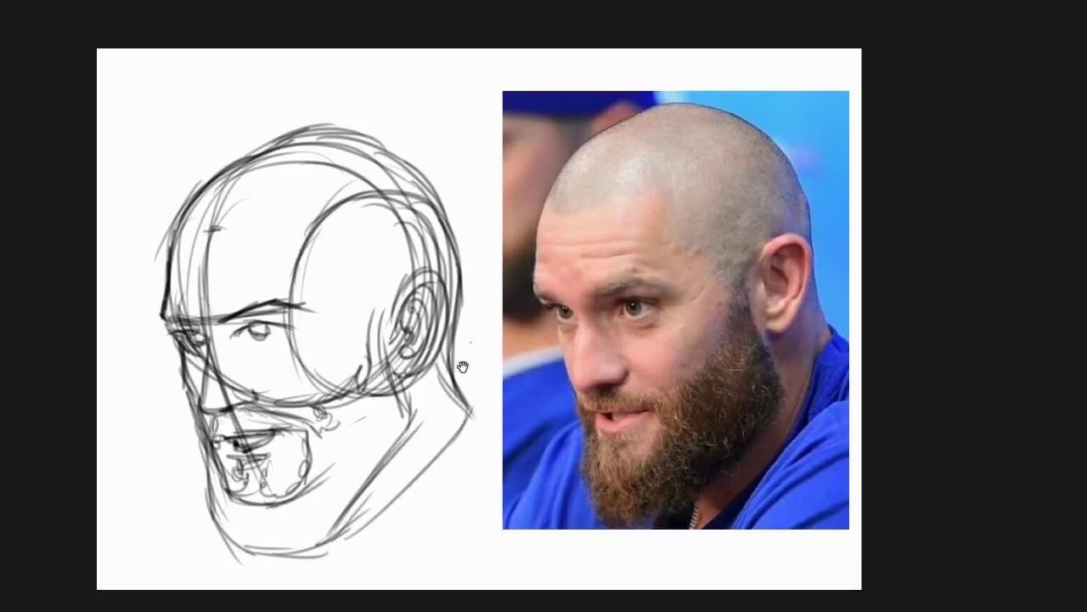